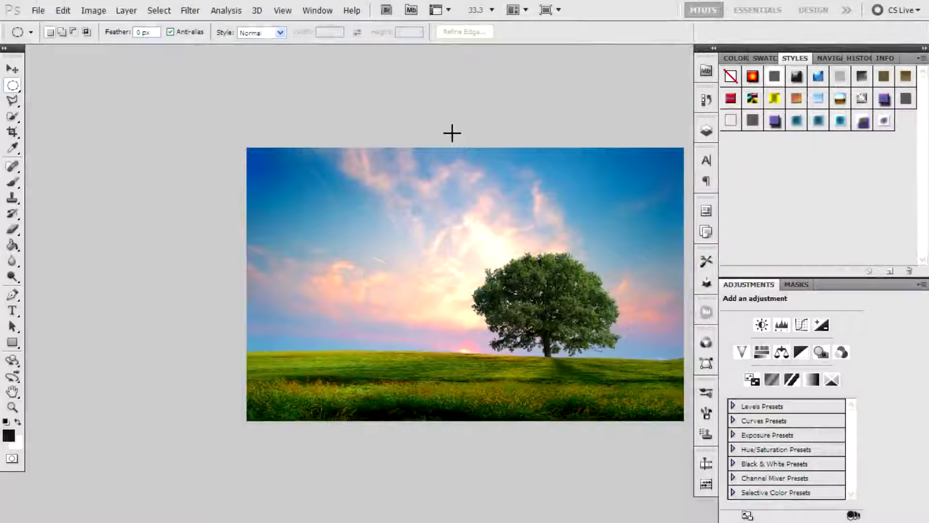
# Preview the negative with Ctrl+I, then revert the photo to normal colours.
pyautogui.click(13, 406)
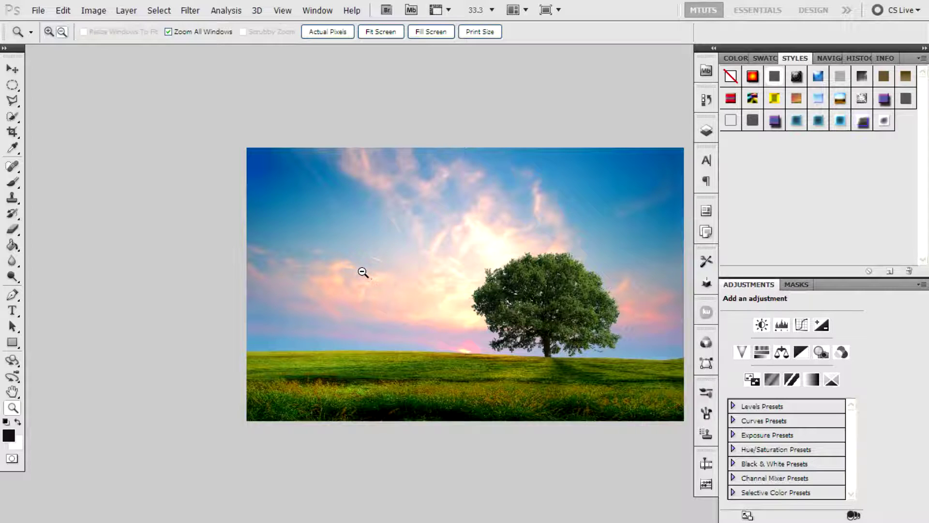
pyautogui.click(12, 85)
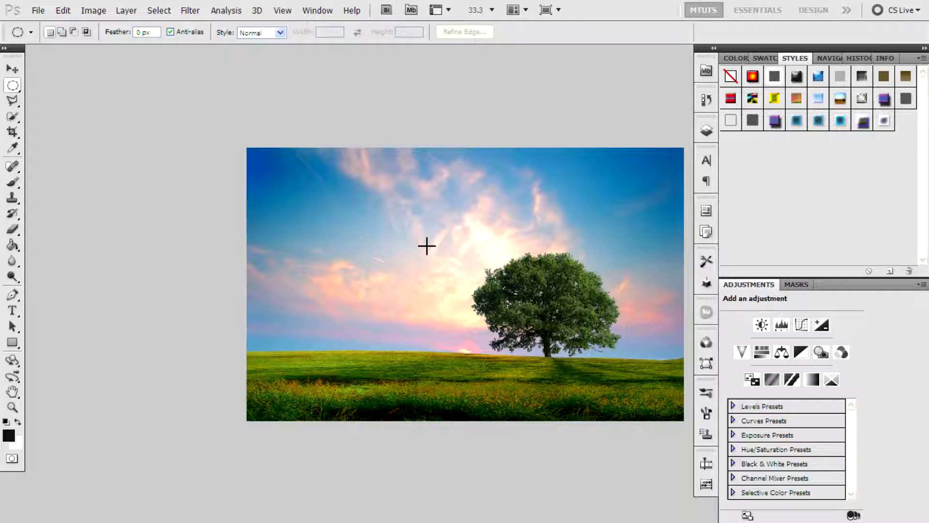
pyautogui.hotkey('ctrl', 'i')
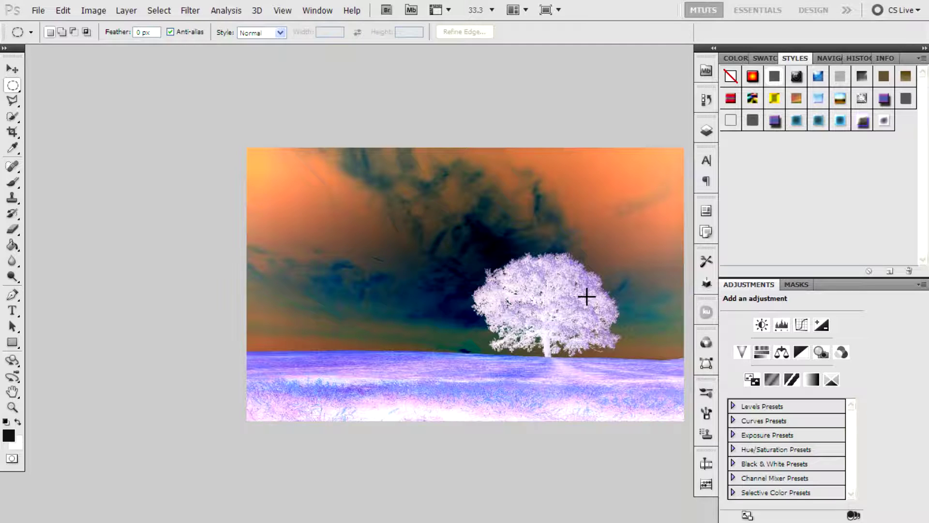
pyautogui.hotkey('ctrl', 'i')
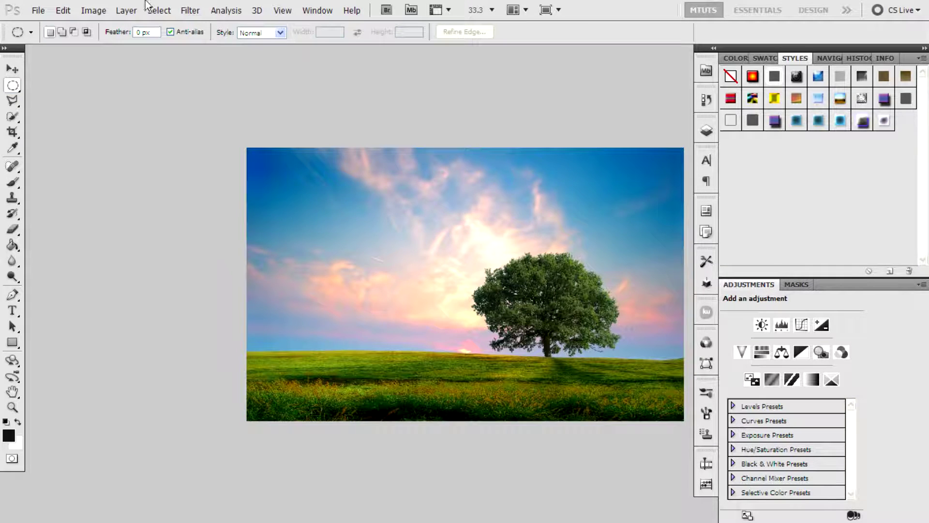
# Invert the photo via Image > Adjustments > Invert, toggling it off and back on.
pyautogui.click(100, 12)
pyautogui.moveTo(109, 42)
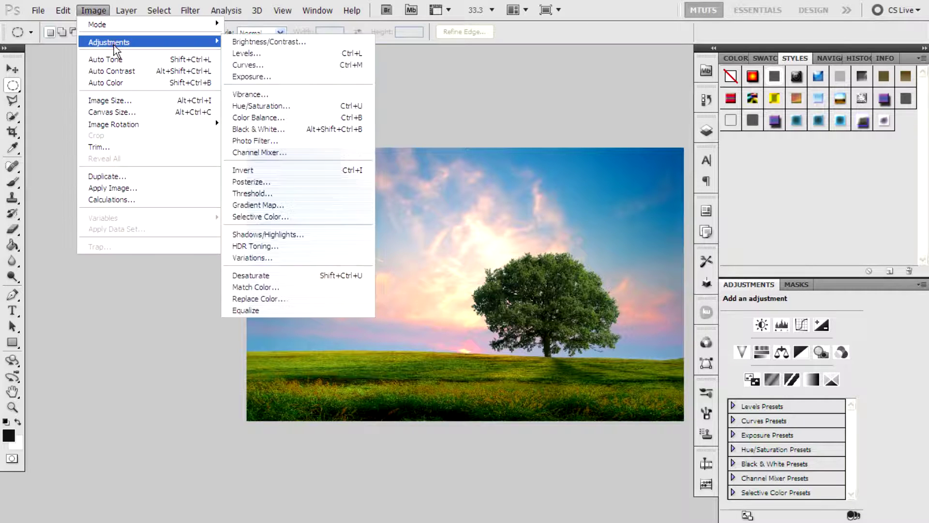
pyautogui.click(279, 173)
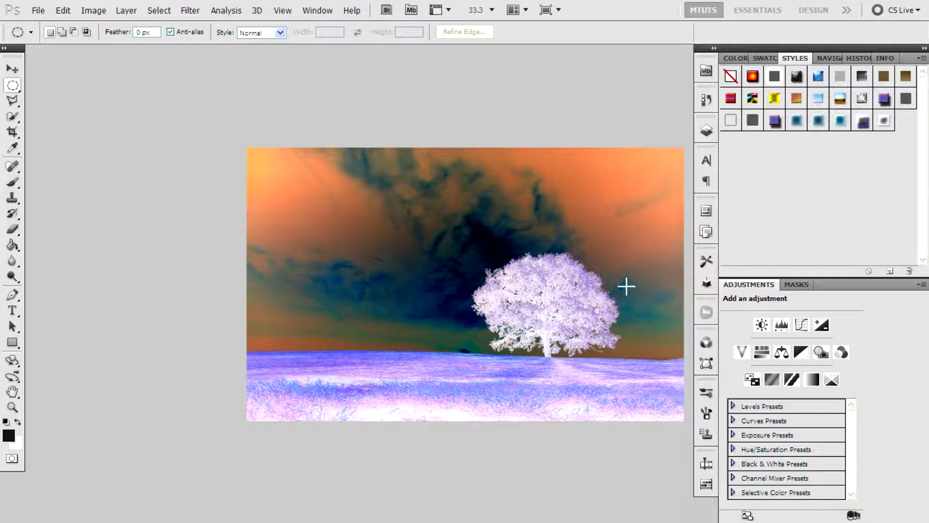
pyautogui.hotkey('ctrl', 'i')
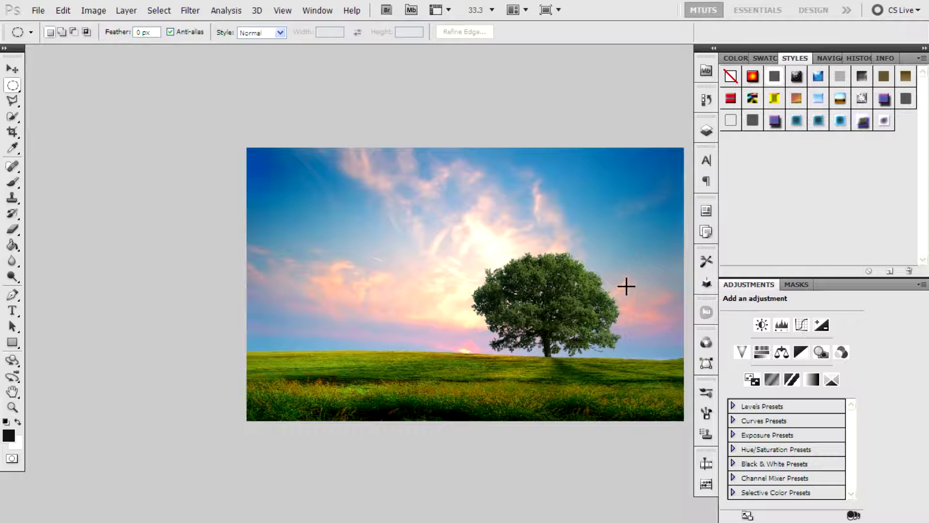
pyautogui.hotkey('ctrl', 'i')
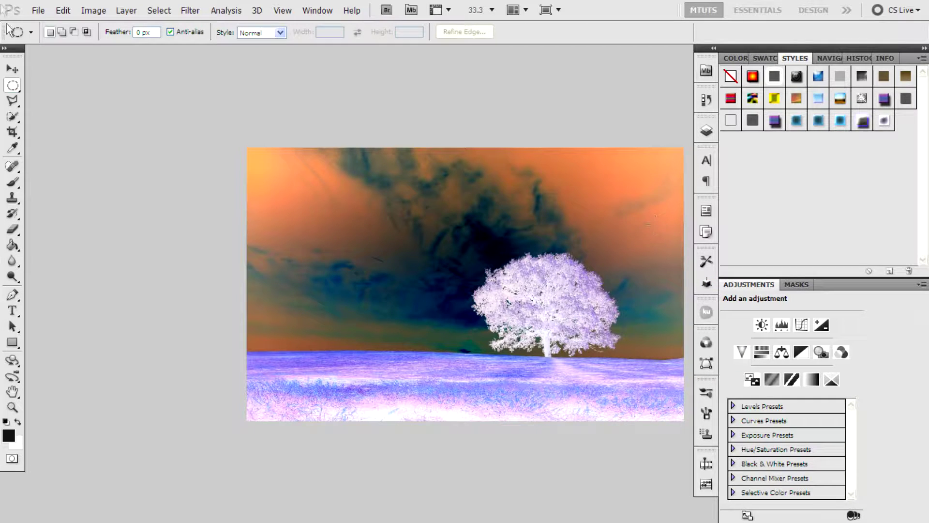
# Save the inverted photo under a new name in JPEG format using File > Save As.
pyautogui.click(39, 10)
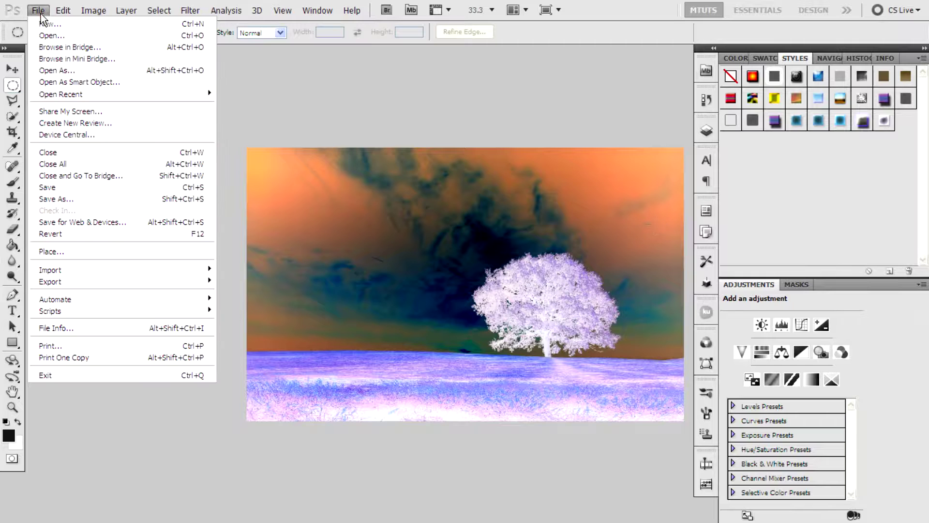
pyautogui.click(74, 198)
pyautogui.write('n')
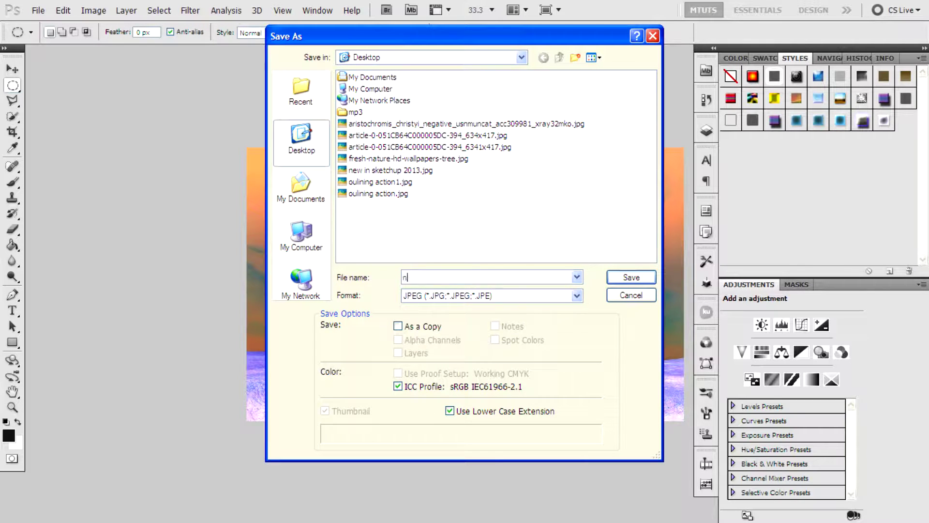
pyautogui.write('ve')
pyautogui.press('Return')
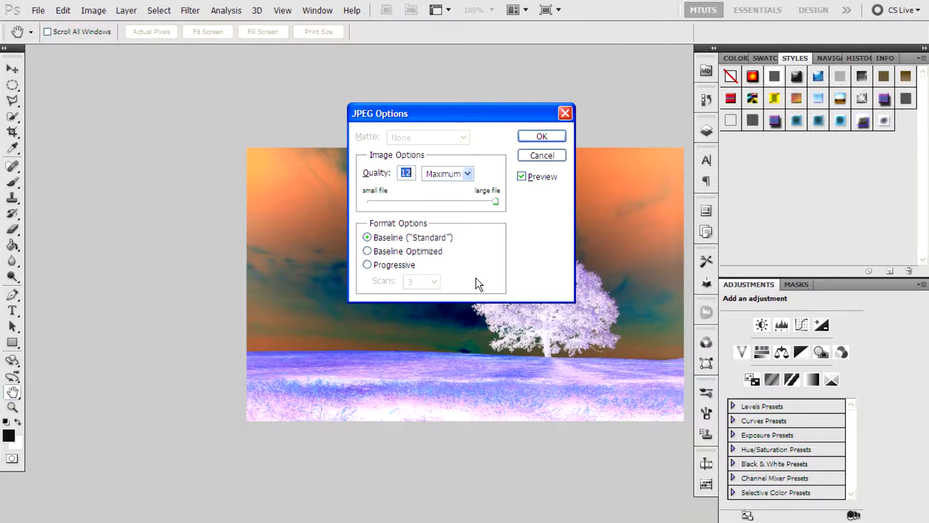
pyautogui.click(556, 136)
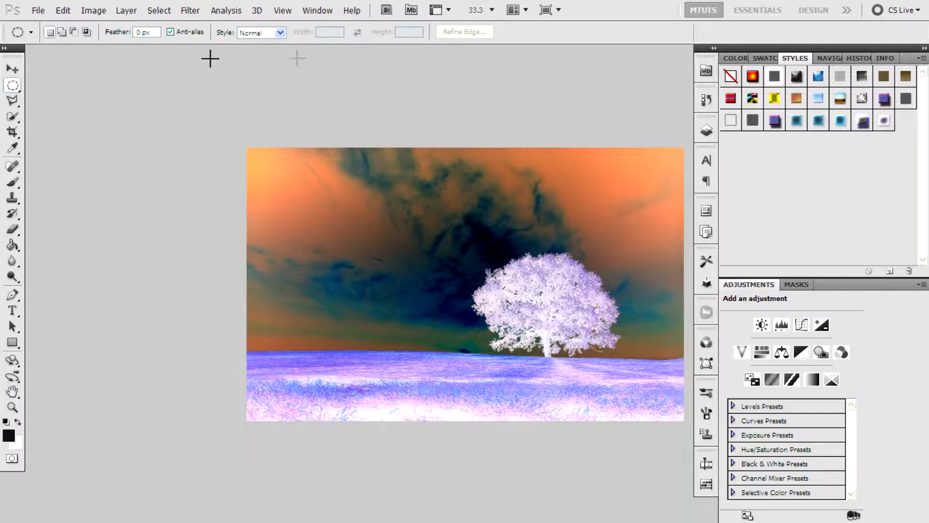